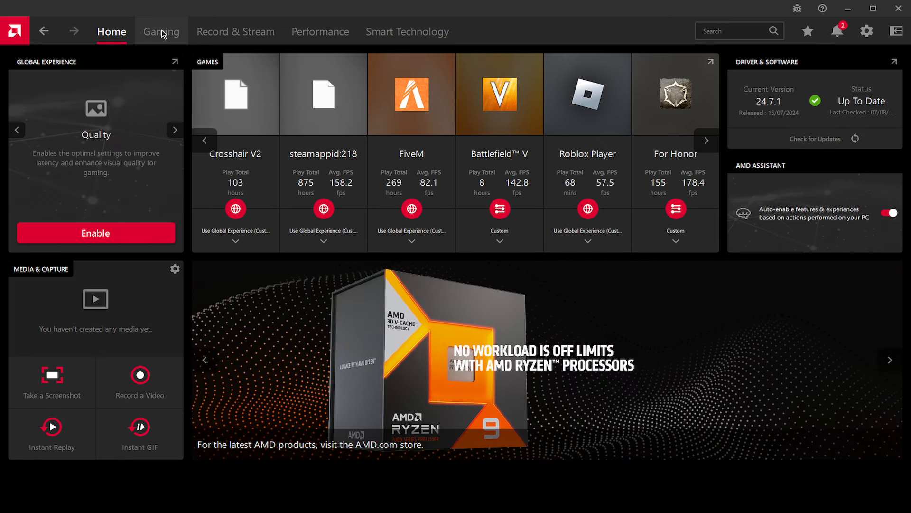
# Review the global gaming graphics options from Radeon Super Resolution to Reset Shader Cache, including the available anisotropic filtering levels.
pyautogui.click(160, 36)
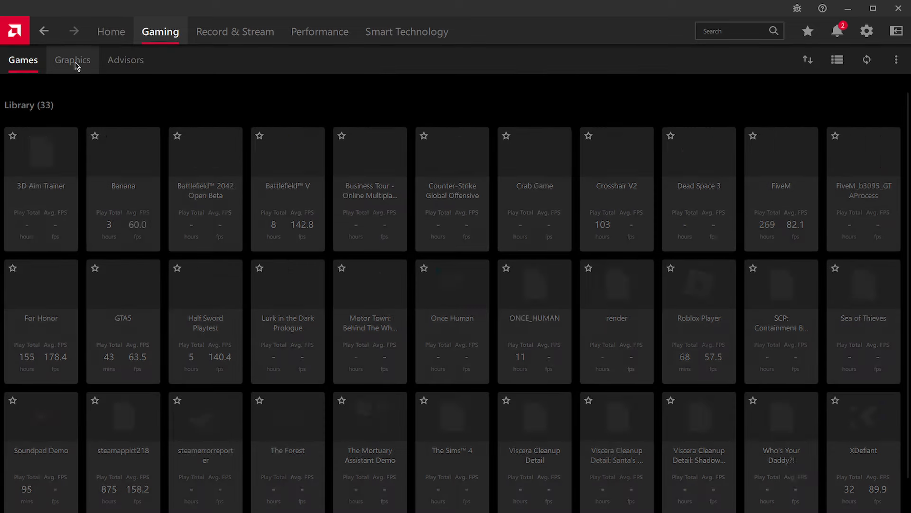
pyautogui.click(75, 64)
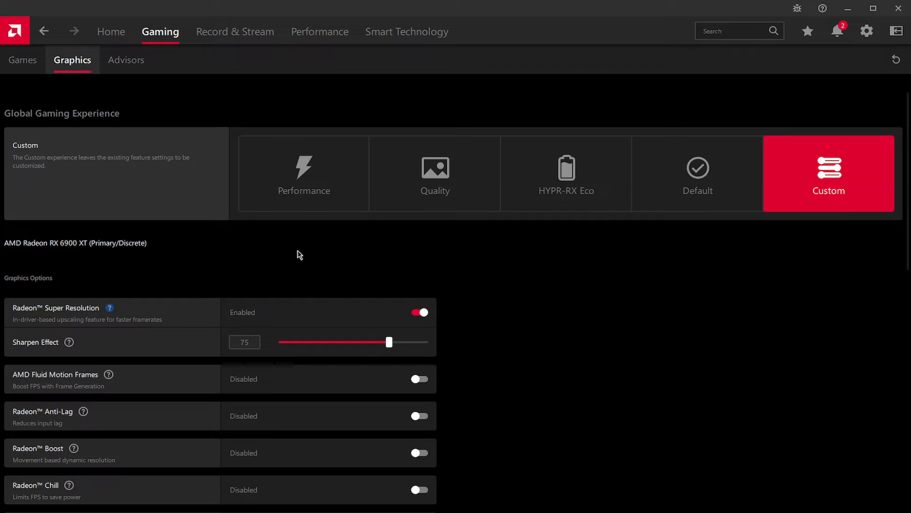
pyautogui.scroll(-3, 190, 254)
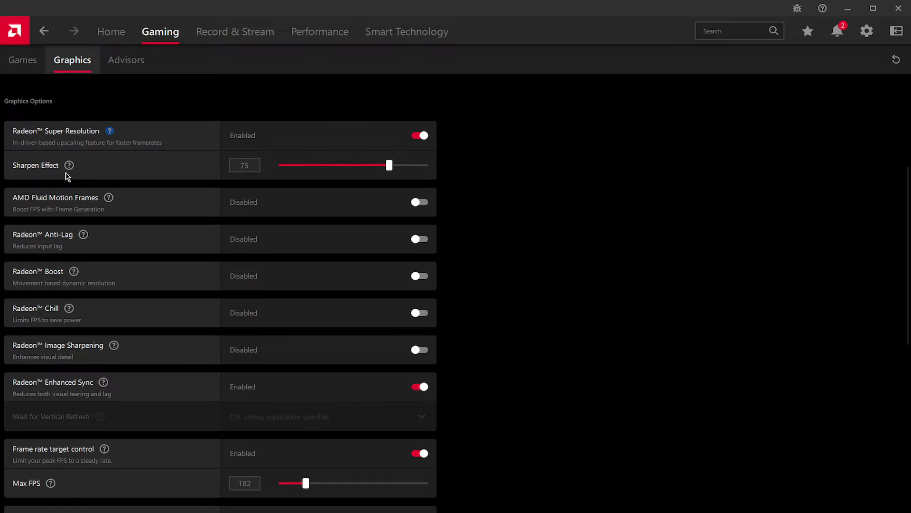
pyautogui.moveTo(389, 171)
pyautogui.mouseDown()
pyautogui.moveTo(427, 171)
pyautogui.moveTo(389, 171)
pyautogui.mouseUp()
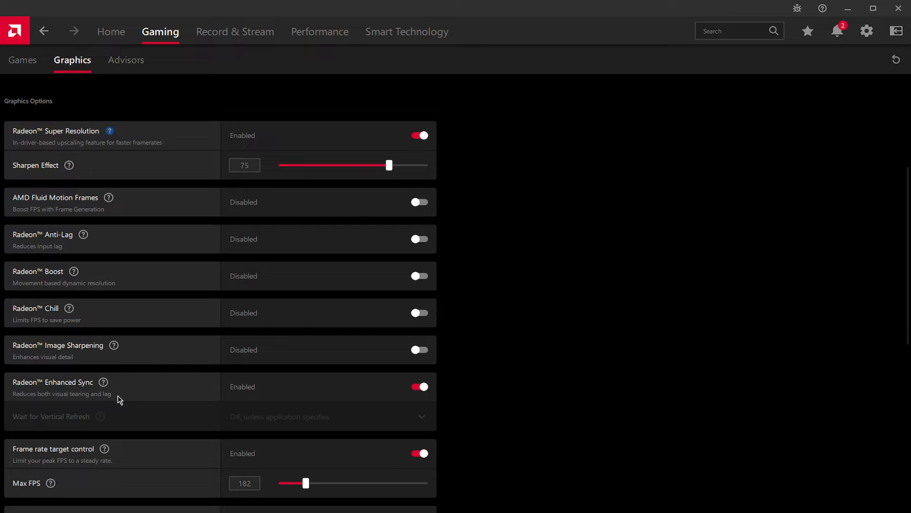
pyautogui.scroll(-1, 284, 375)
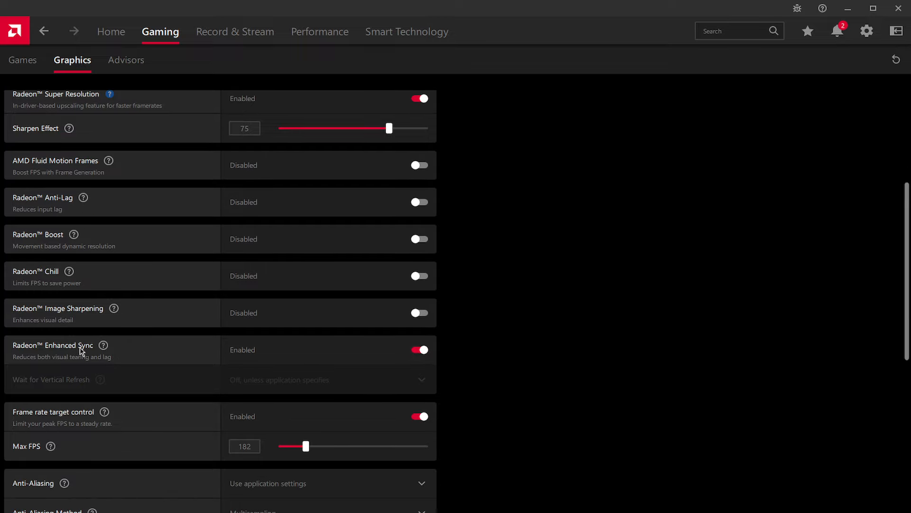
pyautogui.scroll(-4, 522, 361)
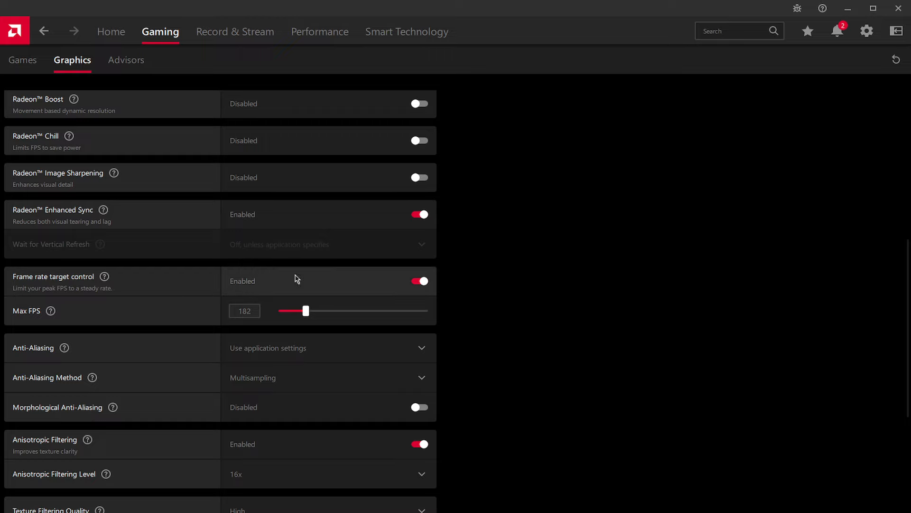
pyautogui.scroll(-3, 171, 325)
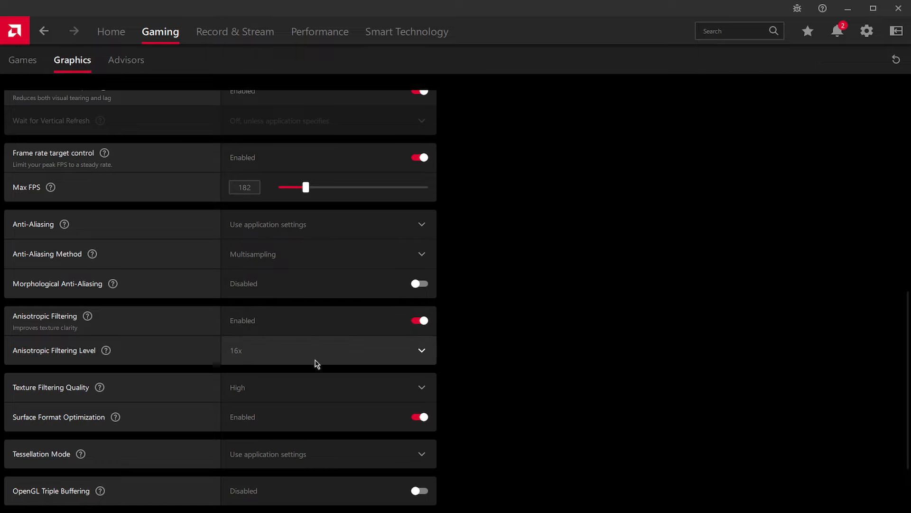
pyautogui.scroll(-2, 313, 360)
pyautogui.click(252, 252)
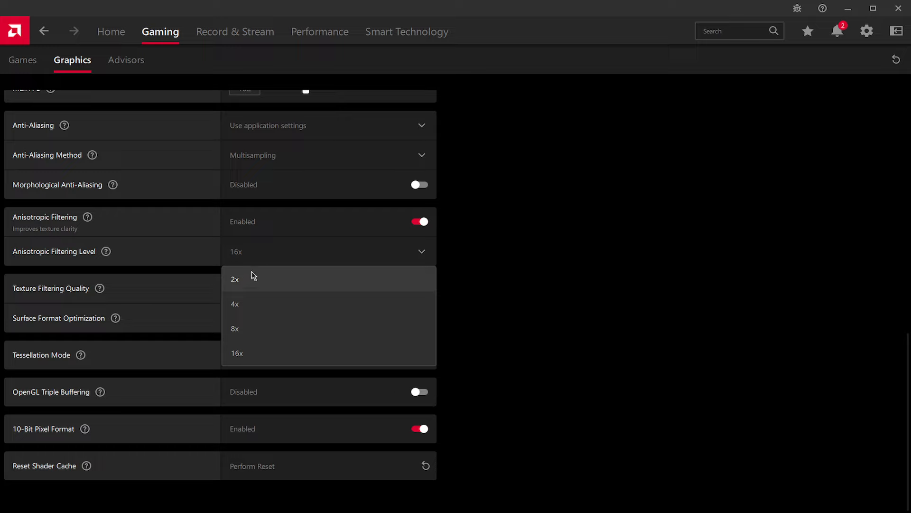
pyautogui.click(264, 254)
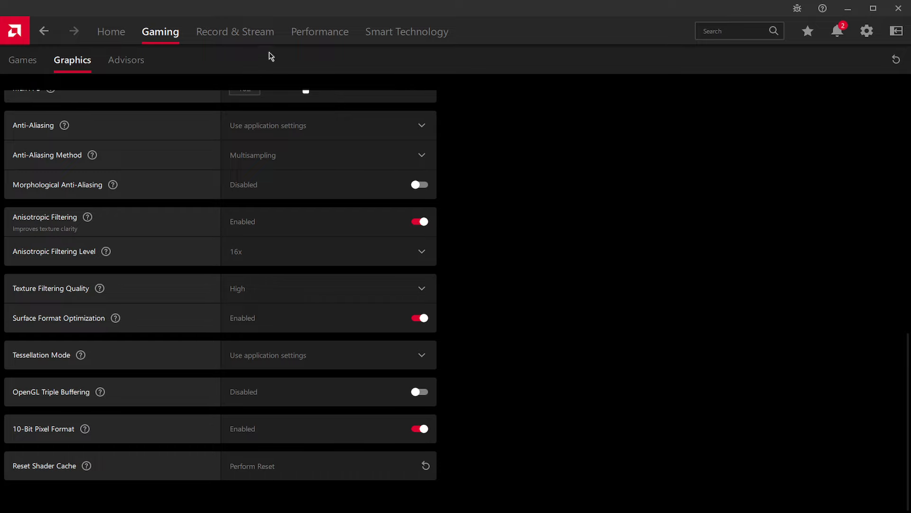
# Review the performance tuning settings for GPU, VRAM, fan and power, including frequencies, voltage and the fan curve.
pyautogui.click(319, 33)
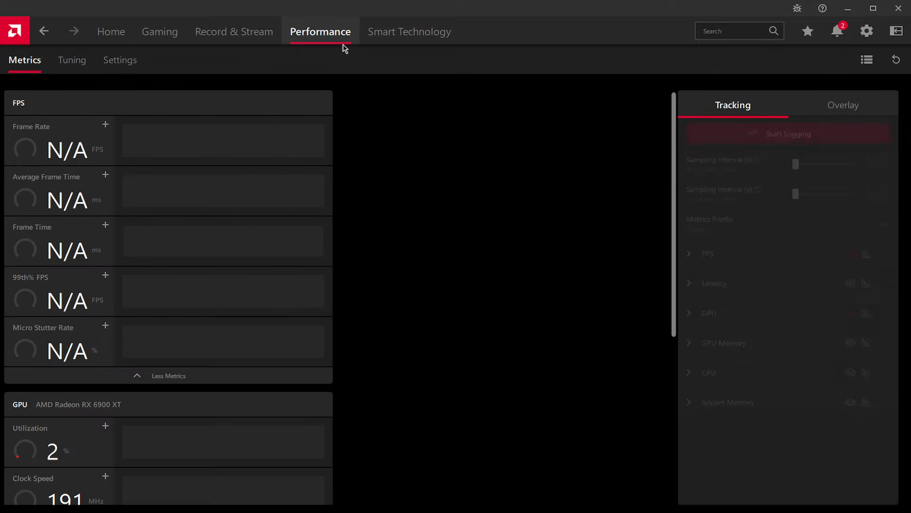
pyautogui.click(68, 64)
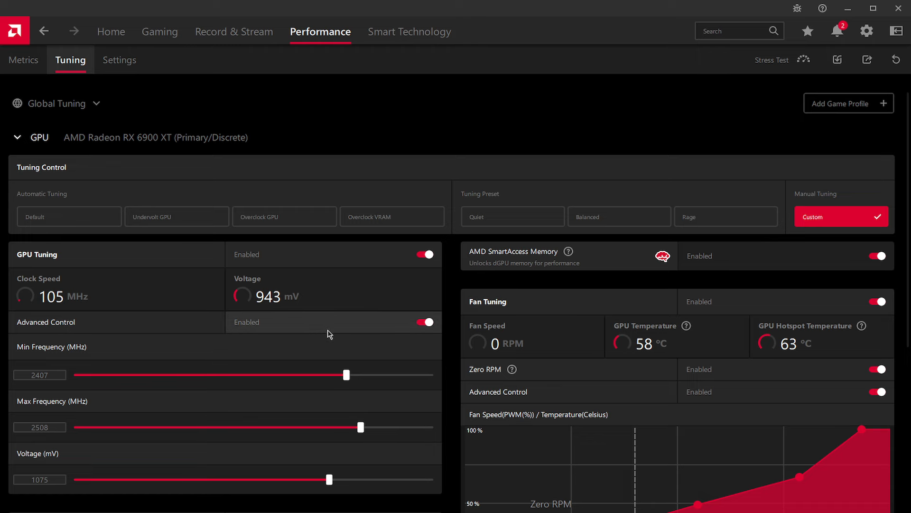
pyautogui.scroll(-1, 301, 345)
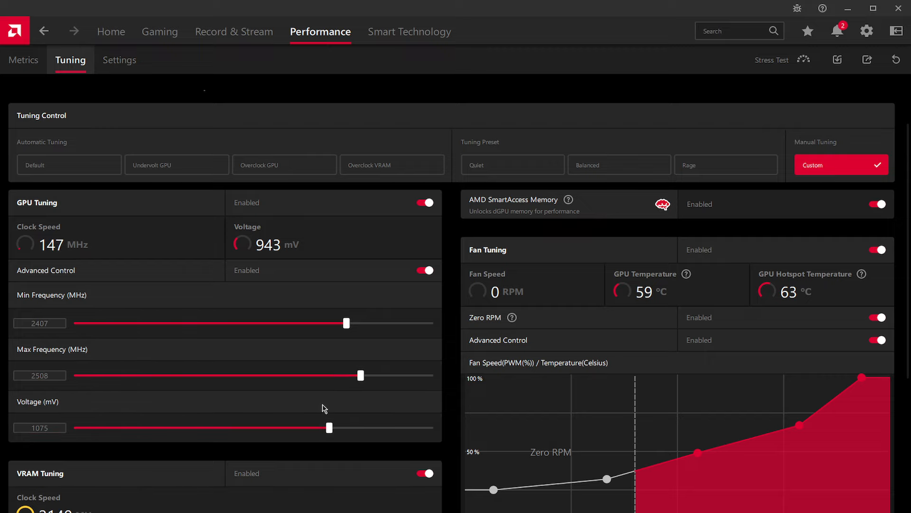
pyautogui.scroll(-1, 322, 383)
pyautogui.scroll(-4, 321, 383)
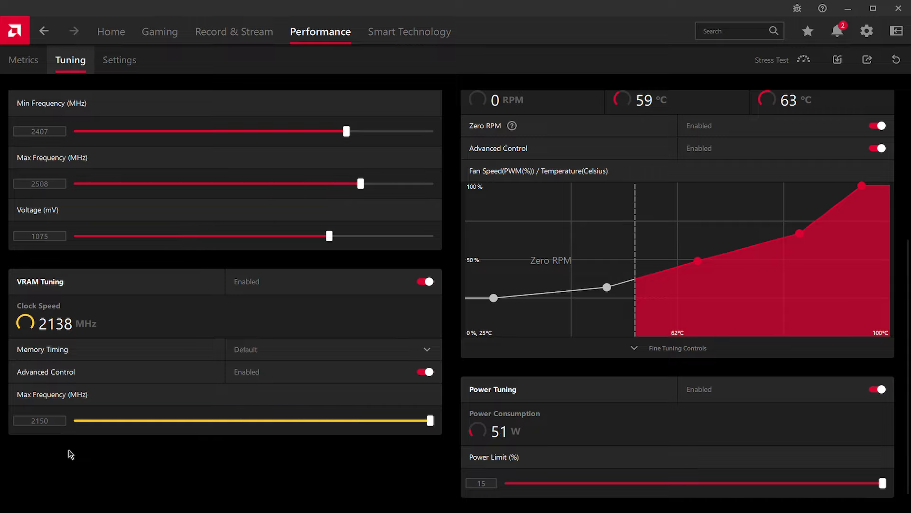
pyautogui.scroll(4, 108, 409)
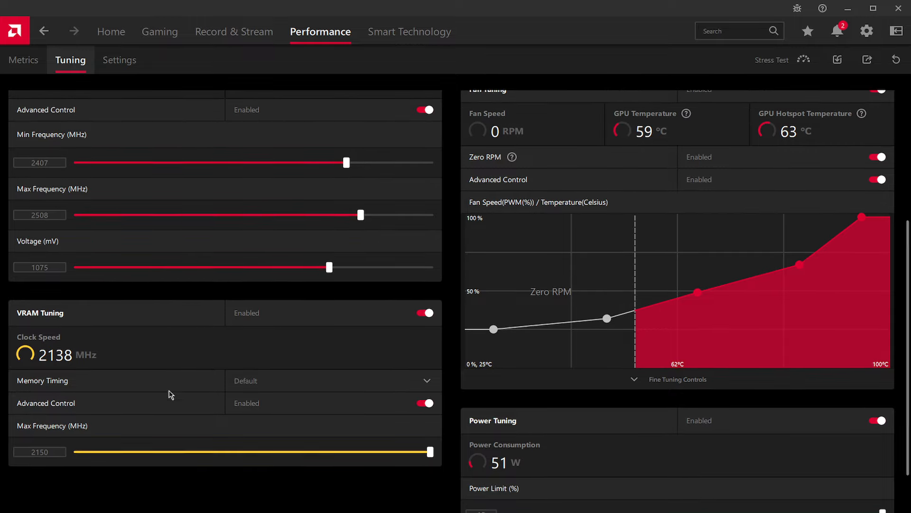
pyautogui.scroll(10, 539, 341)
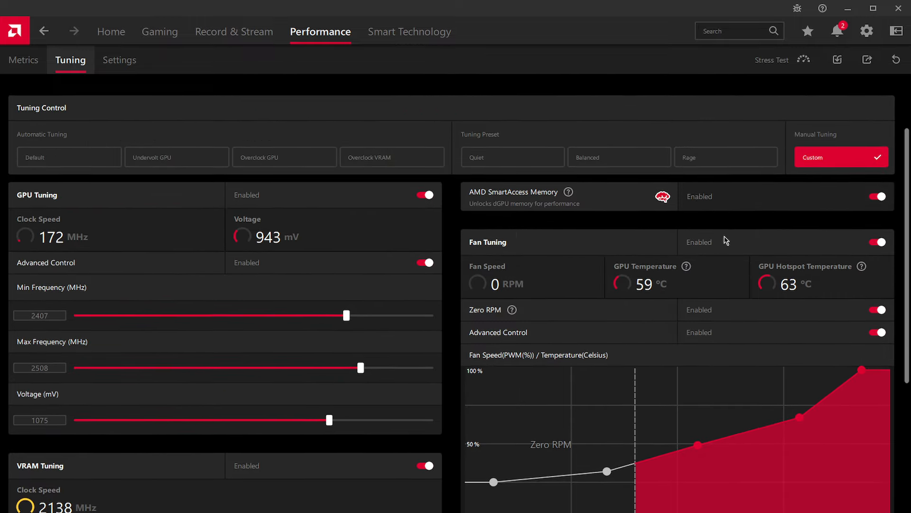
pyautogui.scroll(-2, 597, 307)
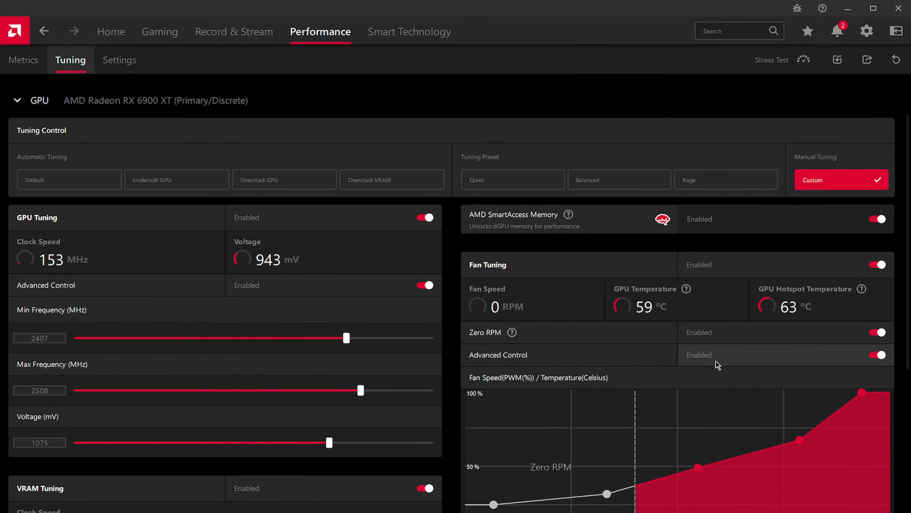
pyautogui.scroll(-5, 720, 363)
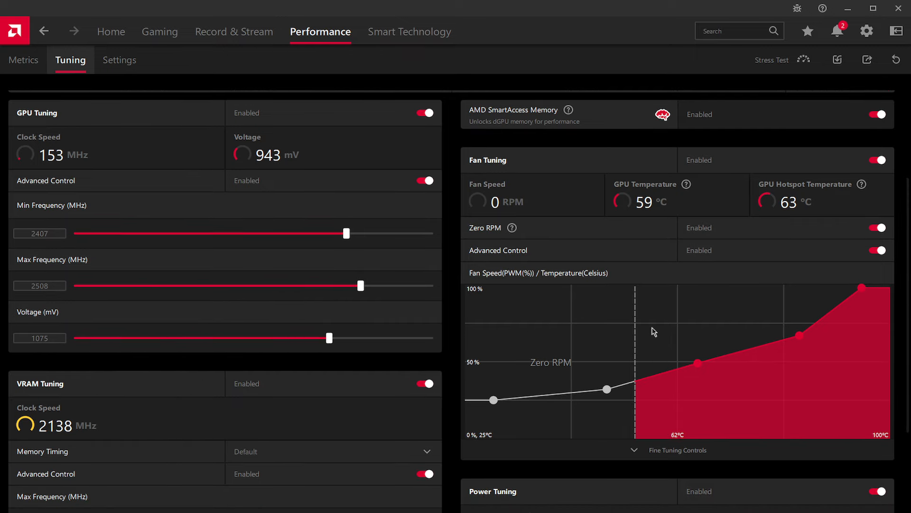
# Try shifting the fan curve's second point slightly lower and toward a cooler temperature, without applying the change.
pyautogui.moveTo(607, 389); pyautogui.dragTo(604, 392)
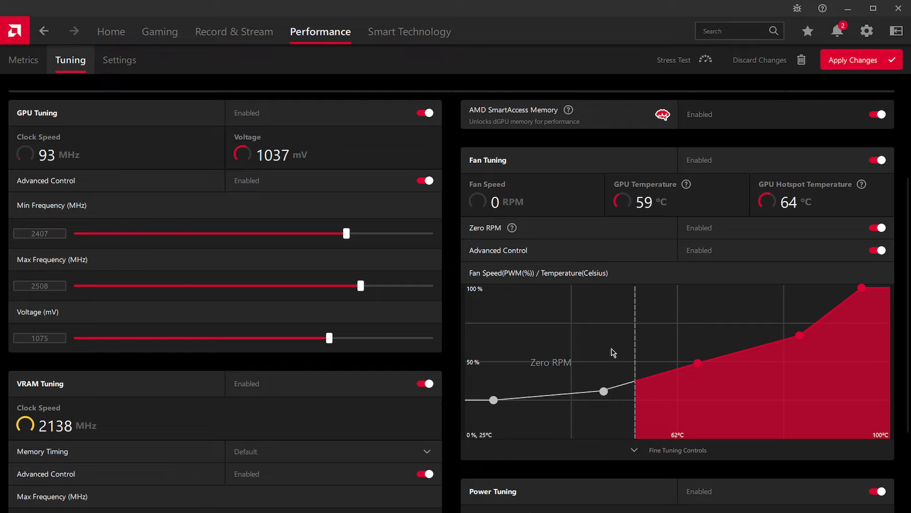
pyautogui.scroll(-3, 653, 321)
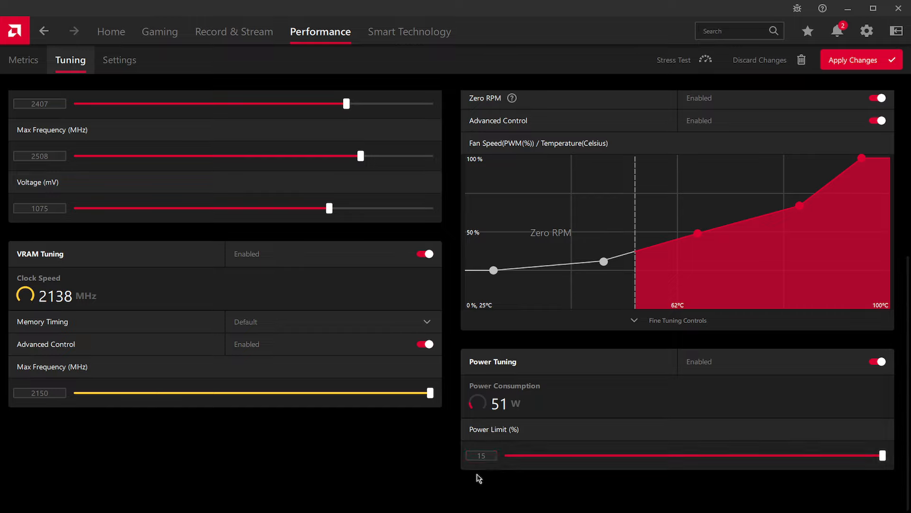
pyautogui.scroll(6, 590, 457)
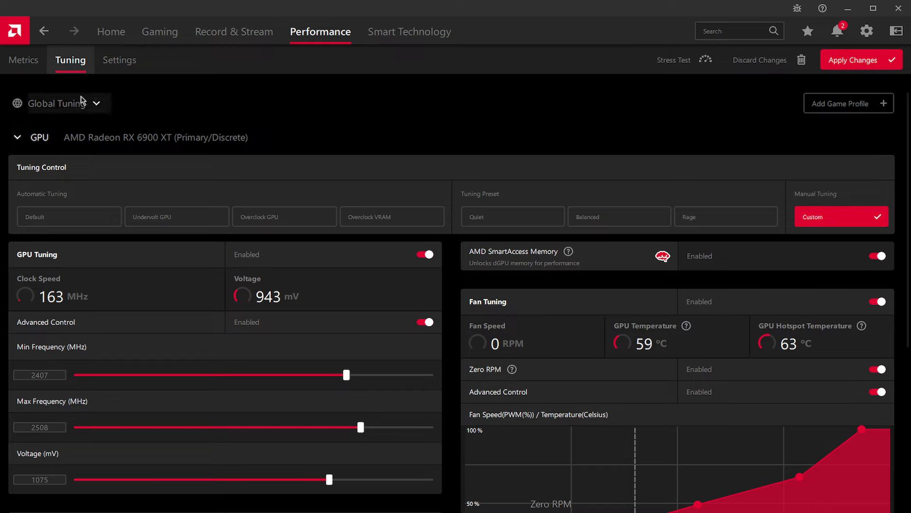
# Enable the on-screen metrics overlay in the performance settings.
pyautogui.click(112, 67)
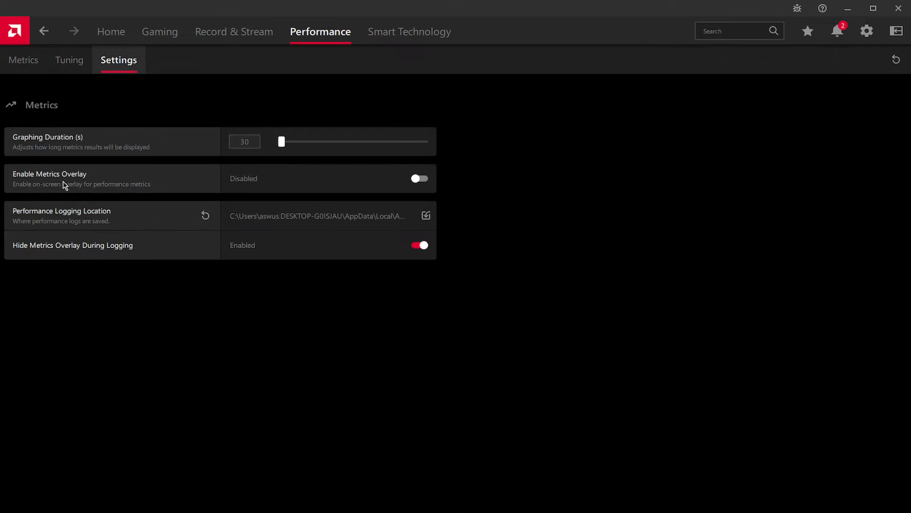
pyautogui.click(295, 185)
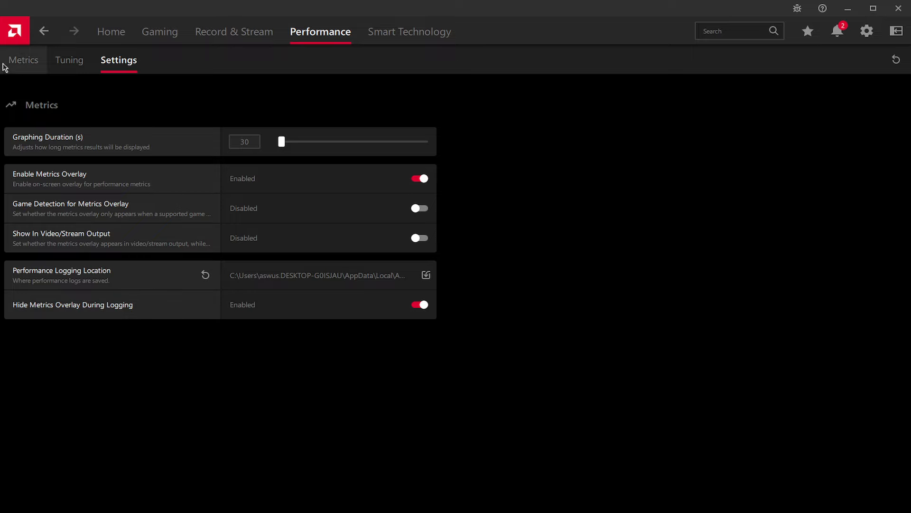
# Switch the FPS group's overlay visibility off and back on in the performance metrics tracking options.
pyautogui.click(18, 67)
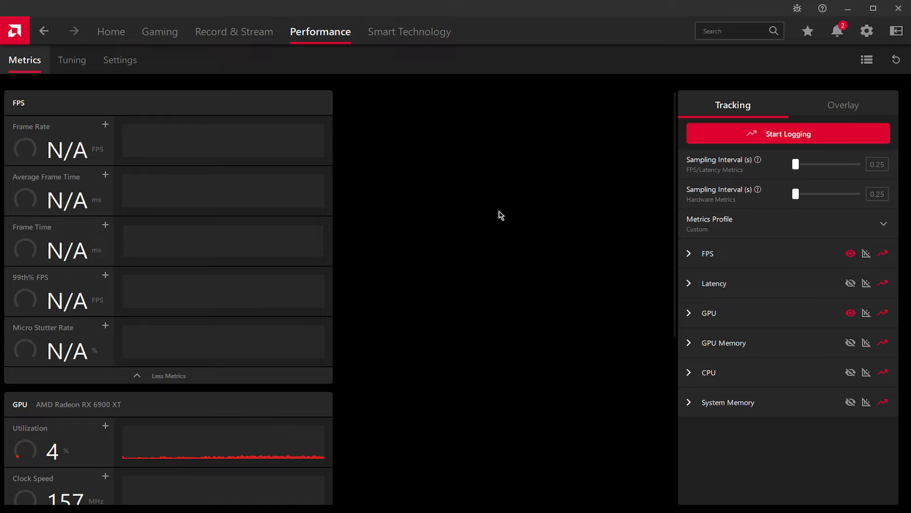
pyautogui.click(851, 255)
pyautogui.click(850, 257)
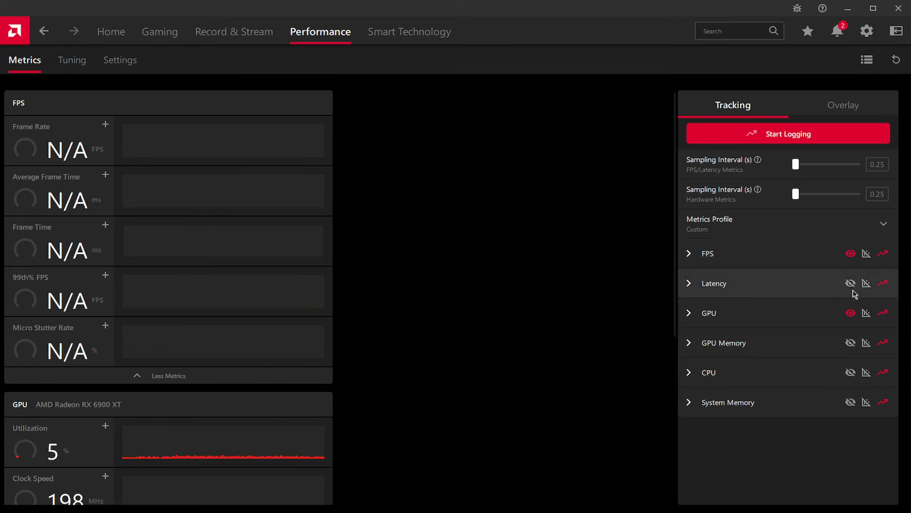
# Recheck the GPU, VRAM, fan and power tuning settings, and the global gaming graphics options.
pyautogui.click(68, 71)
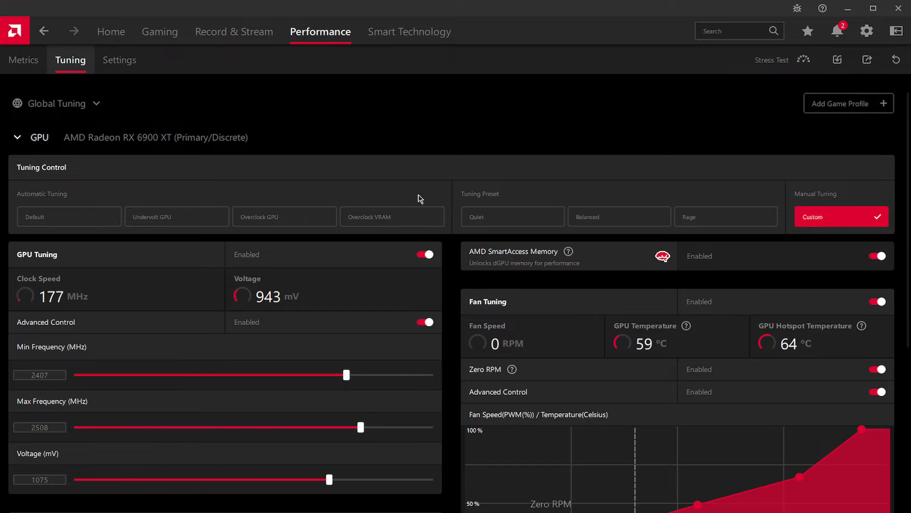
pyautogui.scroll(-3, 570, 214)
pyautogui.scroll(-8, 574, 220)
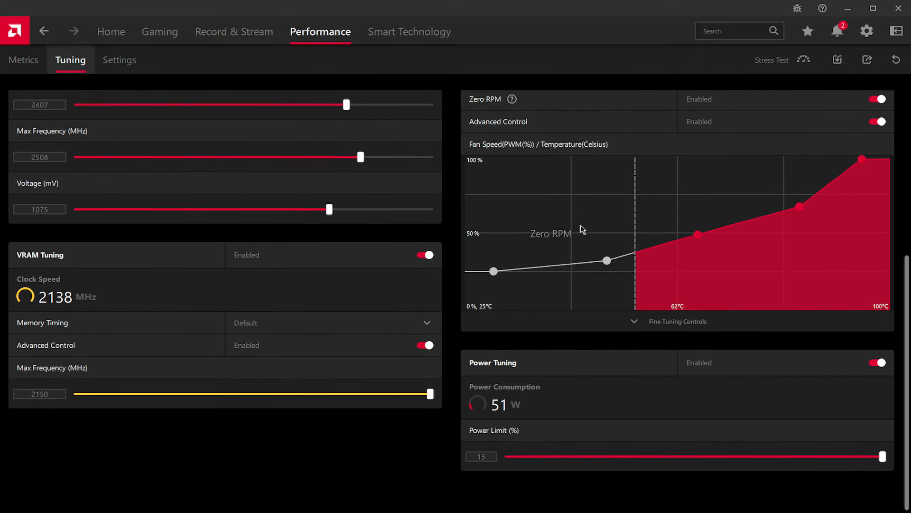
pyautogui.scroll(6, 577, 232)
pyautogui.scroll(3, 573, 237)
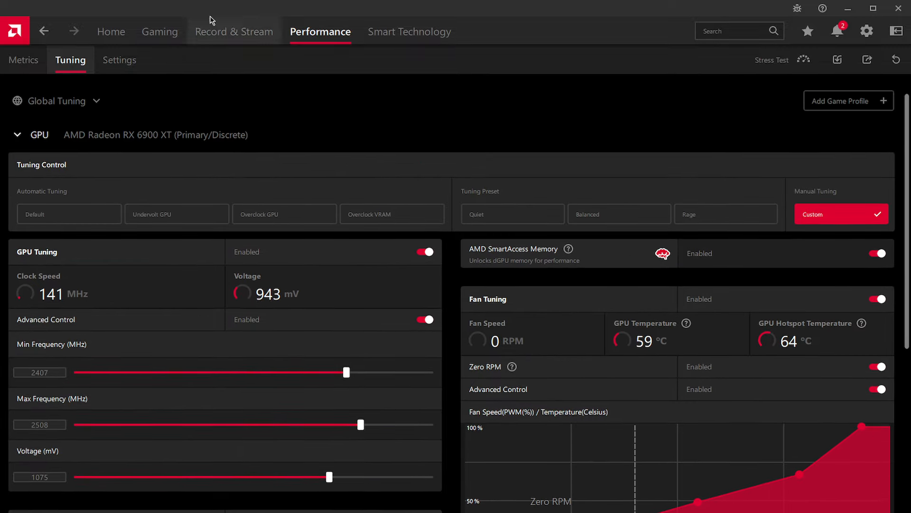
pyautogui.click(169, 37)
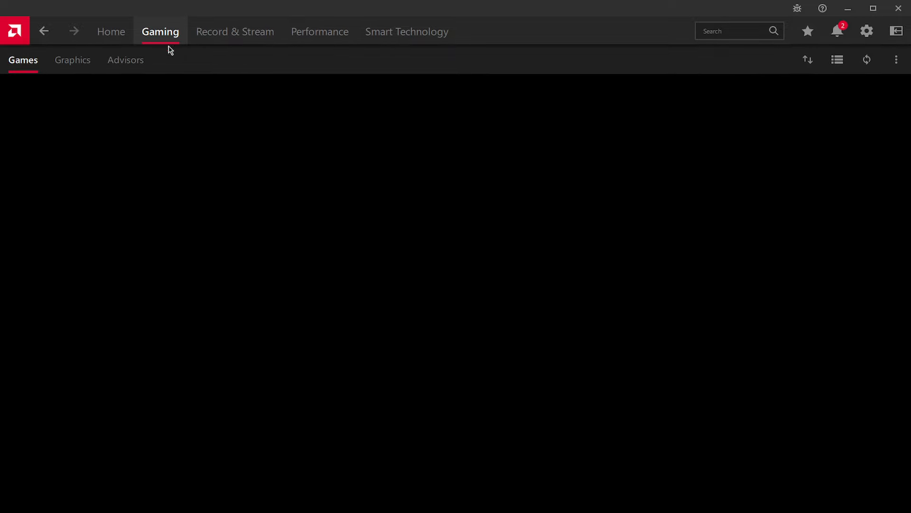
pyautogui.click(85, 63)
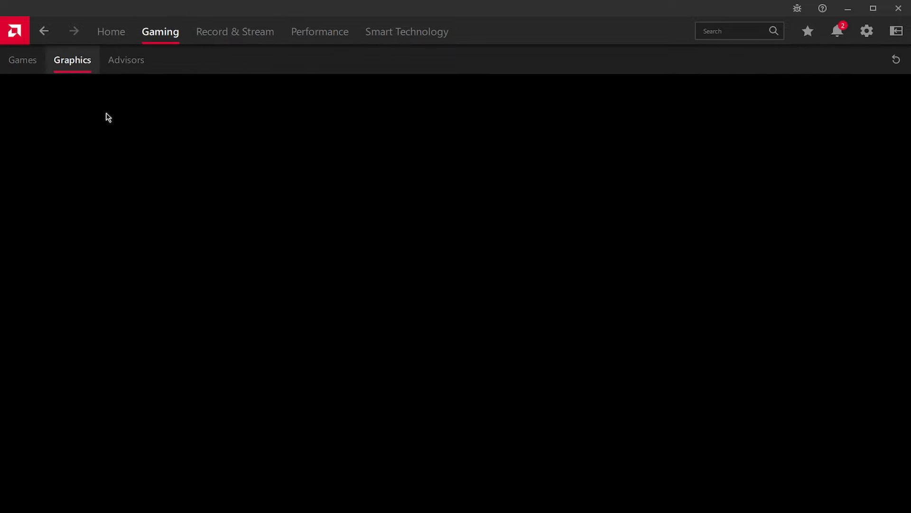
pyautogui.scroll(-2, 138, 195)
pyautogui.scroll(-6, 144, 194)
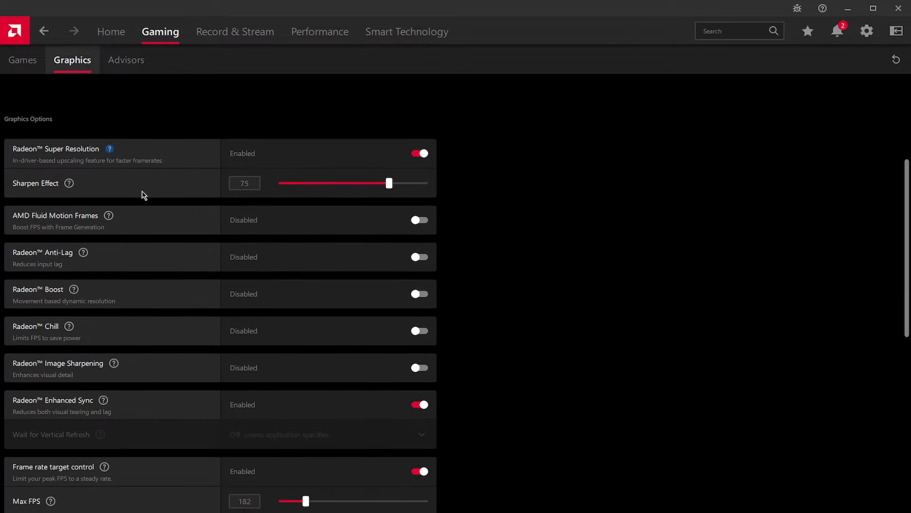
pyautogui.scroll(-4, 141, 195)
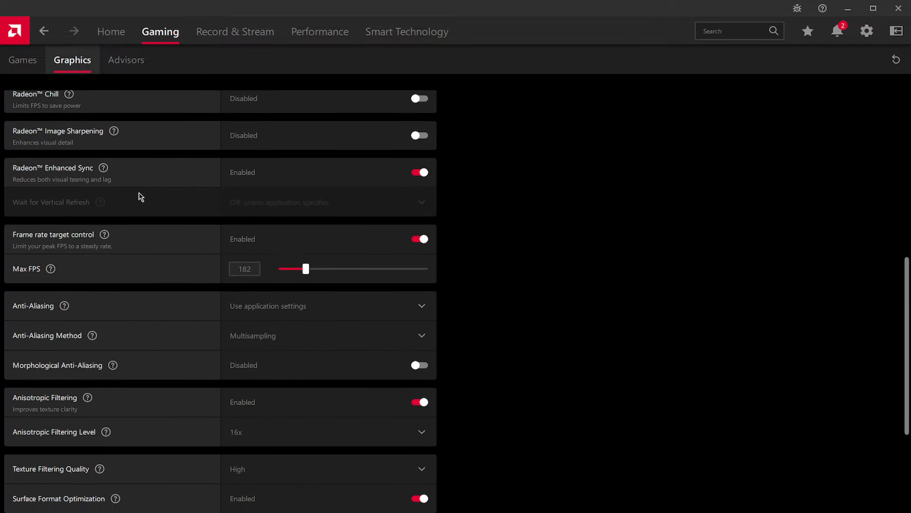
pyautogui.scroll(12, 466, 250)
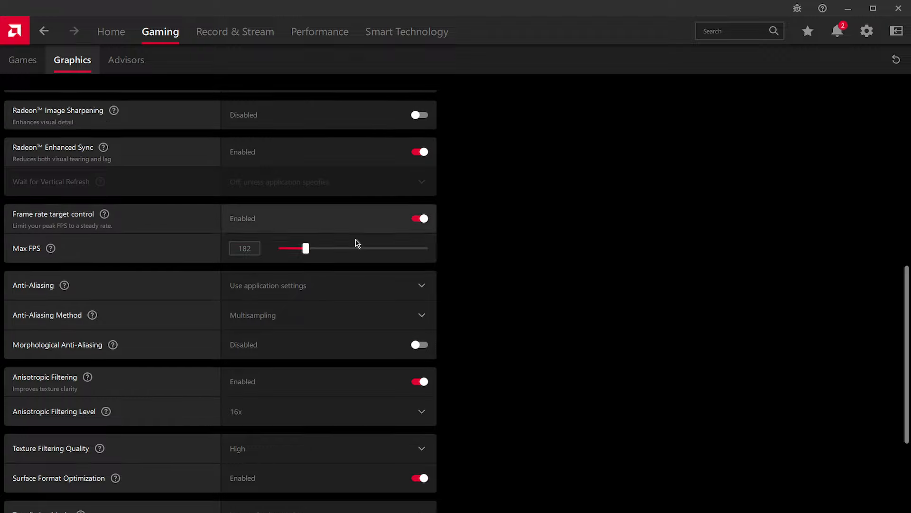